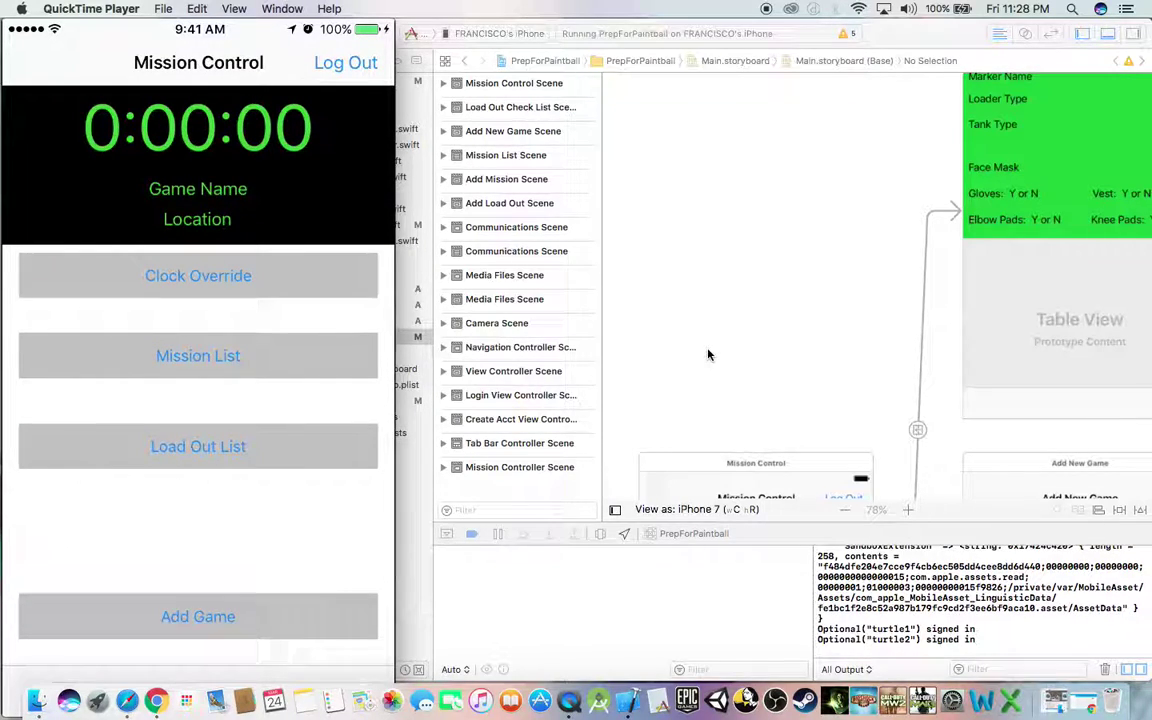
{"action": "mouse_move", "coordinate": [347, 172]}
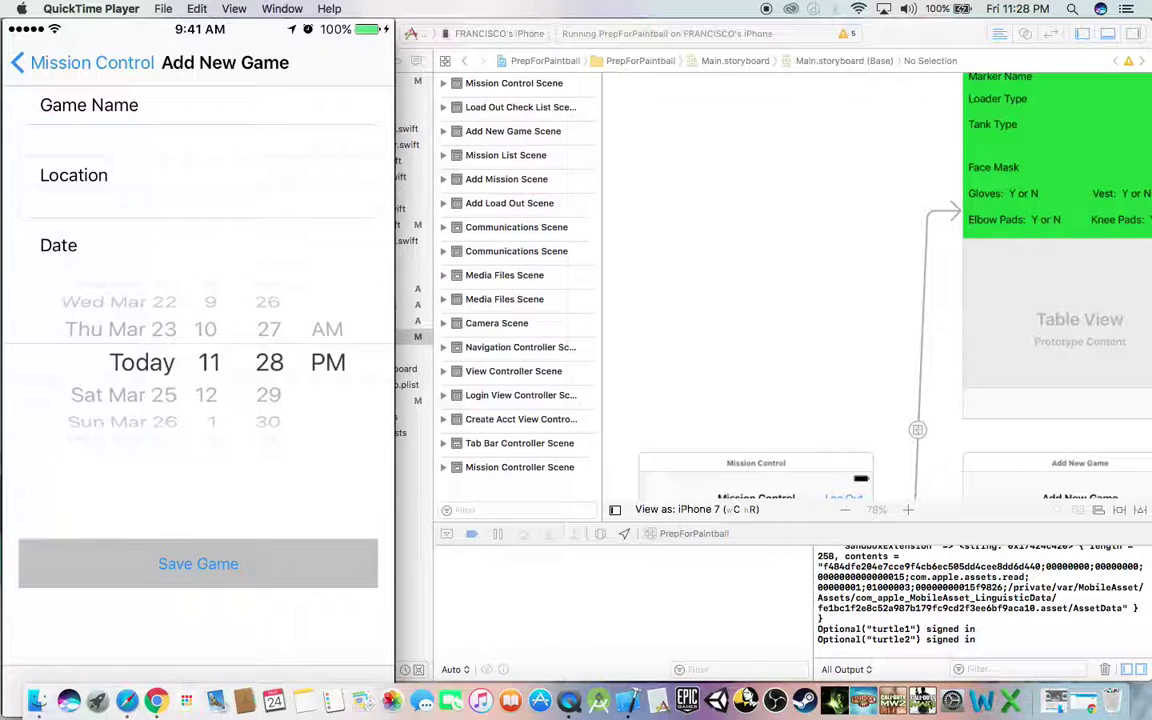
{"action": "scroll", "coordinate": [110, 362], "scroll_direction": "down", "scroll_amount": 9}
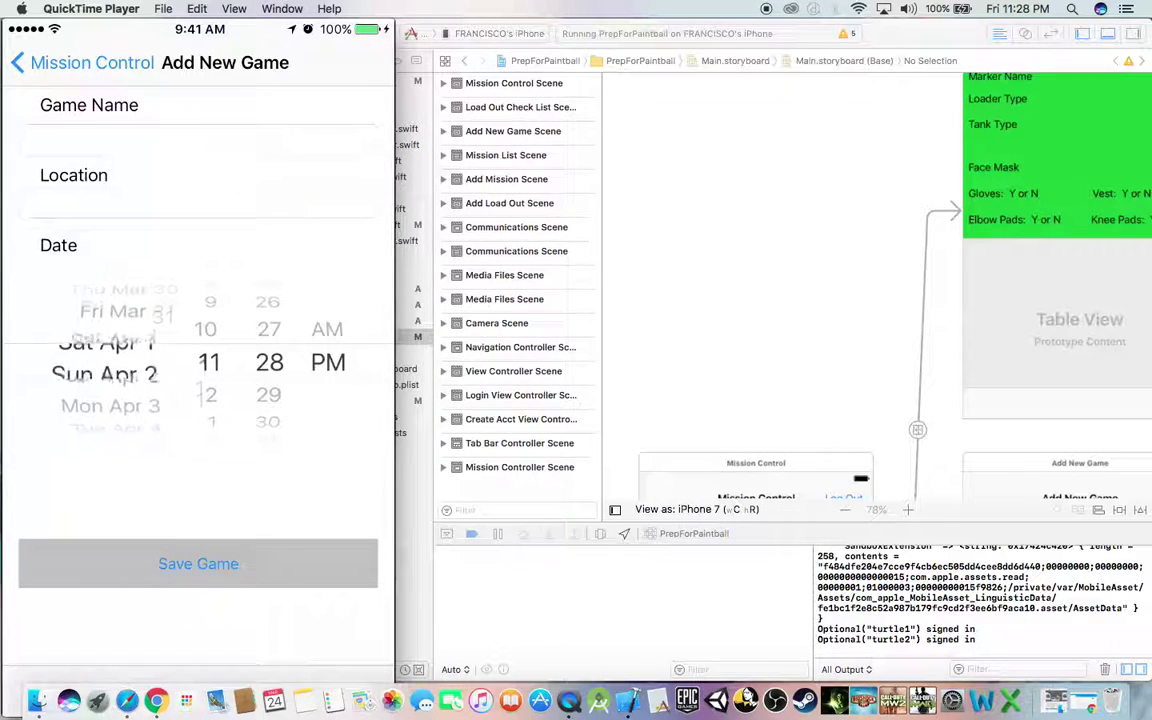
{"action": "scroll", "coordinate": [210, 362], "scroll_direction": "up", "scroll_amount": 2}
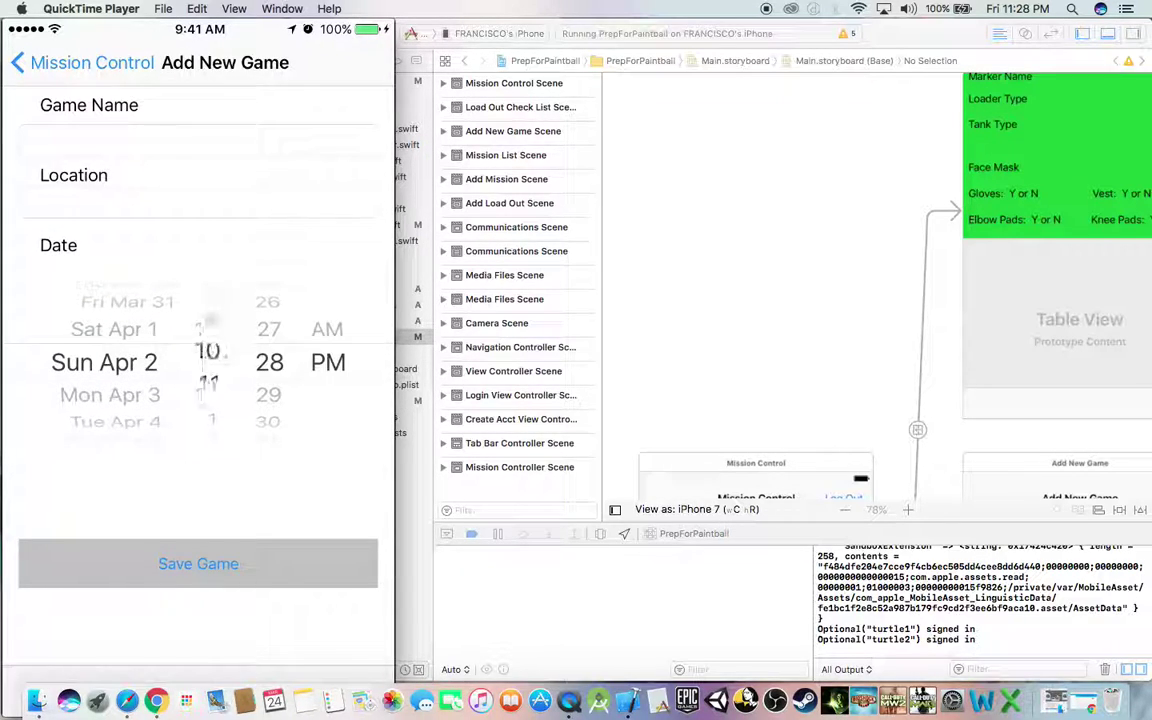
{"action": "scroll", "coordinate": [268, 362], "scroll_direction": "up", "scroll_amount": 3}
{"action": "scroll", "coordinate": [268, 362], "scroll_direction": "up", "scroll_amount": 17}
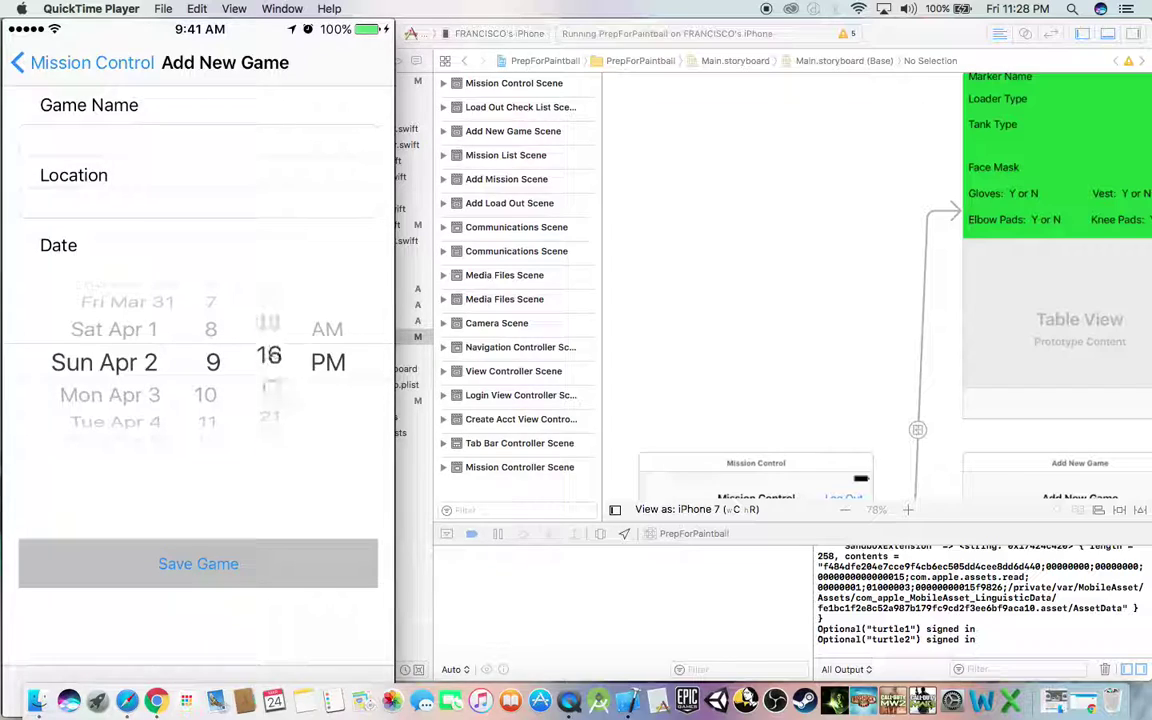
{"action": "scroll", "coordinate": [268, 362], "scroll_direction": "up", "scroll_amount": 7}
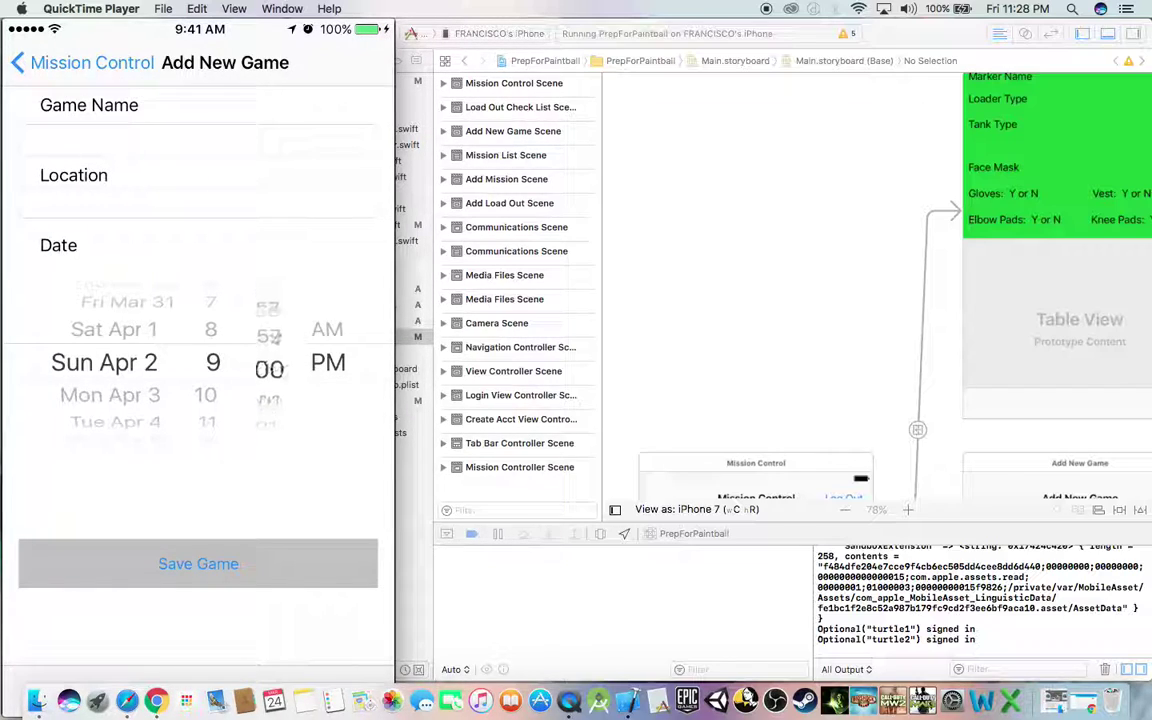
{"action": "scroll", "coordinate": [328, 362], "scroll_direction": "up", "scroll_amount": 1}
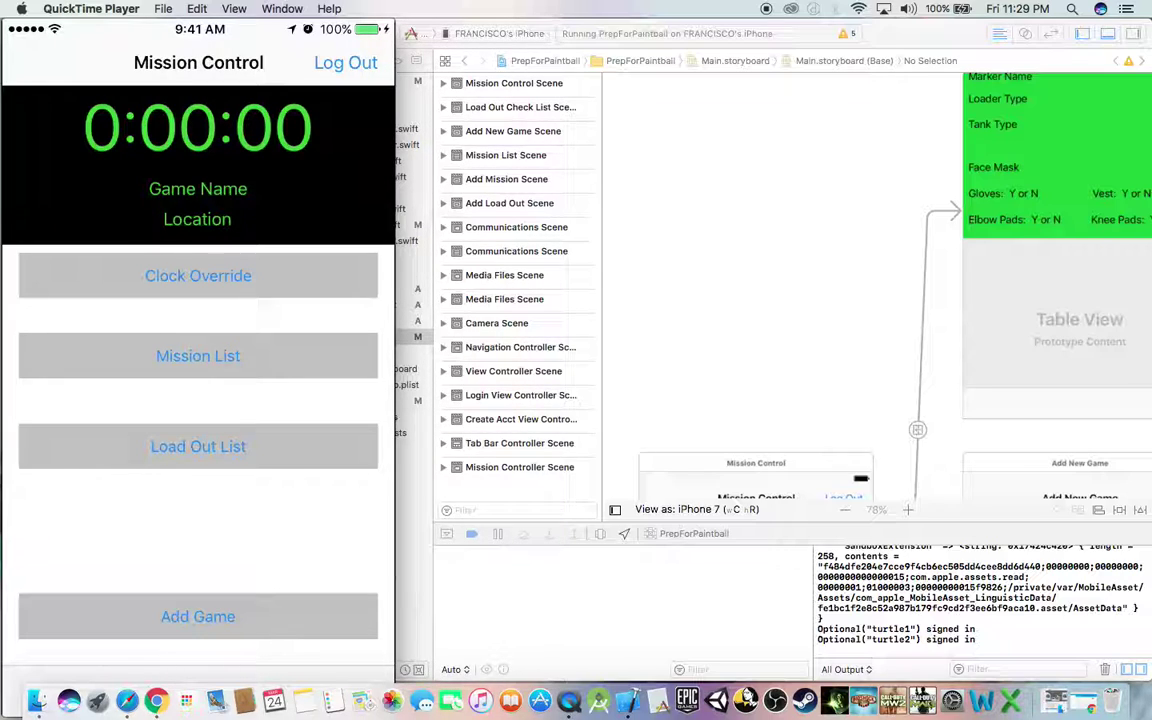
- Open the Add Mission form from the mission list; saving it crashes the app with SIGABRT
{"action": "left_click", "coordinate": [198, 616]}
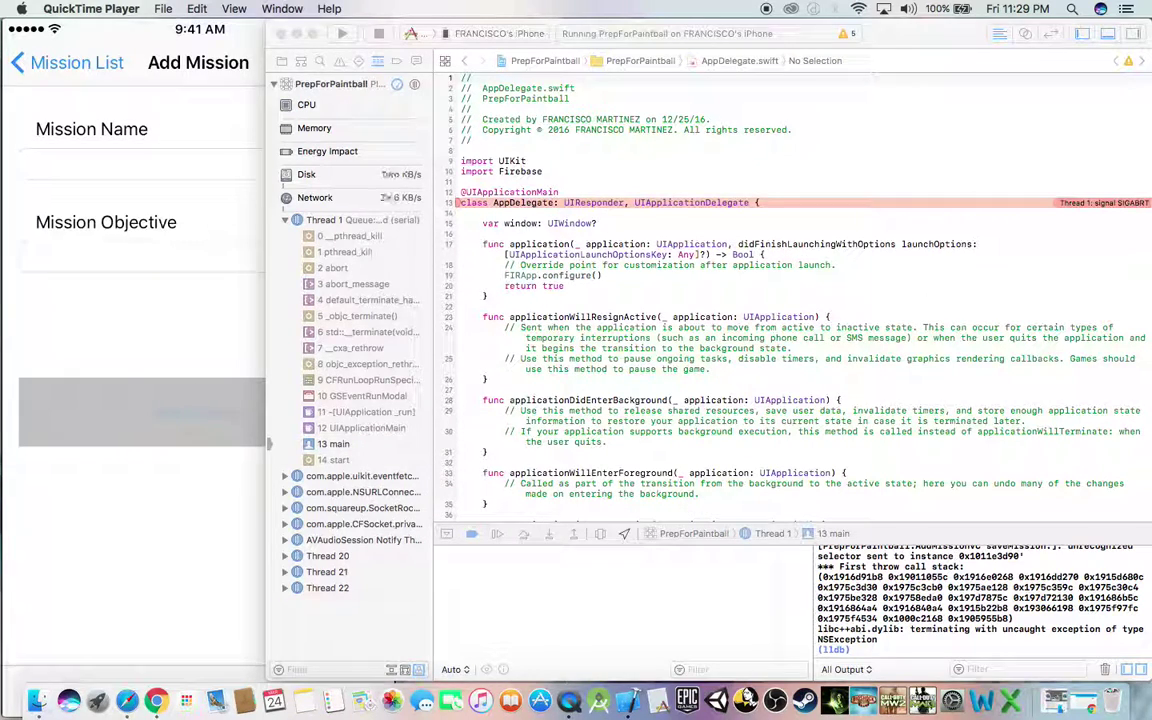
- Stop the crashed Xcode debug session and rebuild PrepForPaintball to relaunch it on the iPhone
{"action": "left_click", "coordinate": [373, 40]}
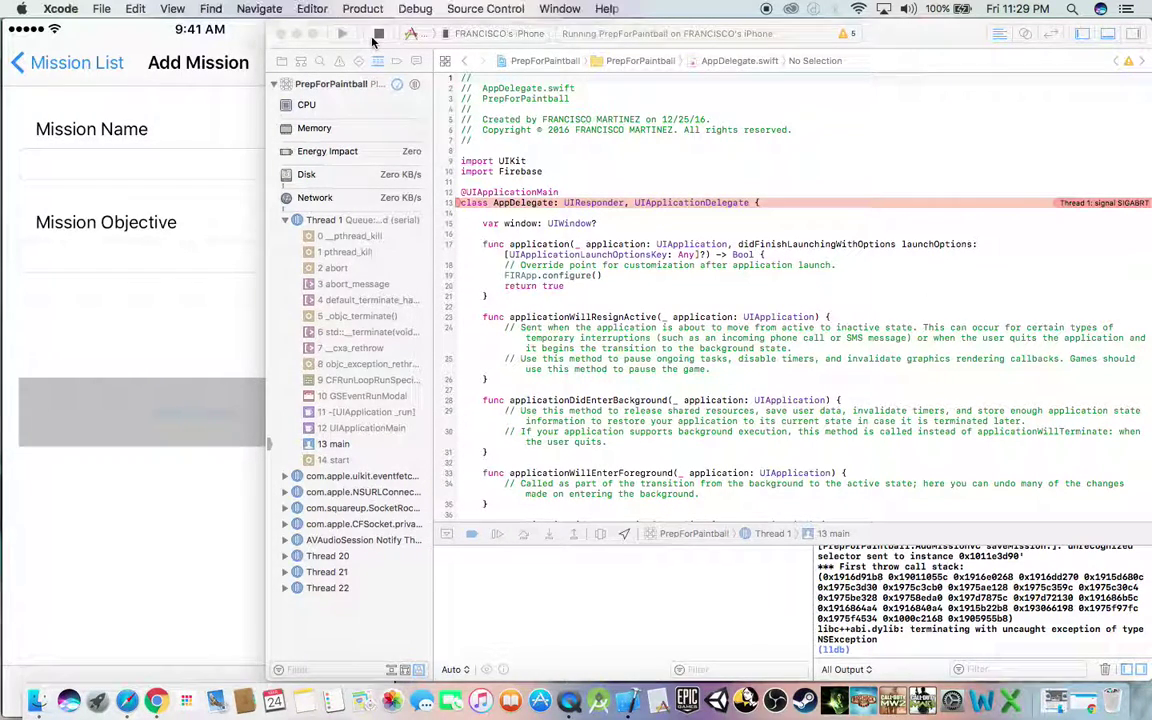
{"action": "left_click", "coordinate": [378, 34]}
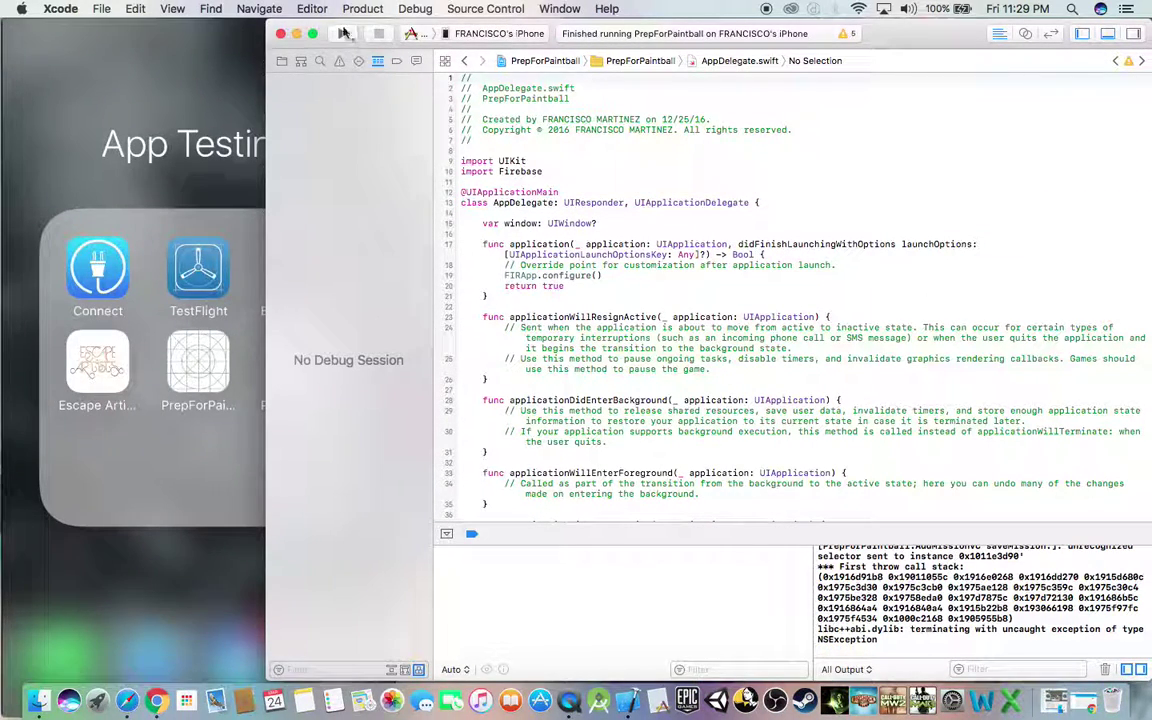
{"action": "left_click", "coordinate": [343, 34]}
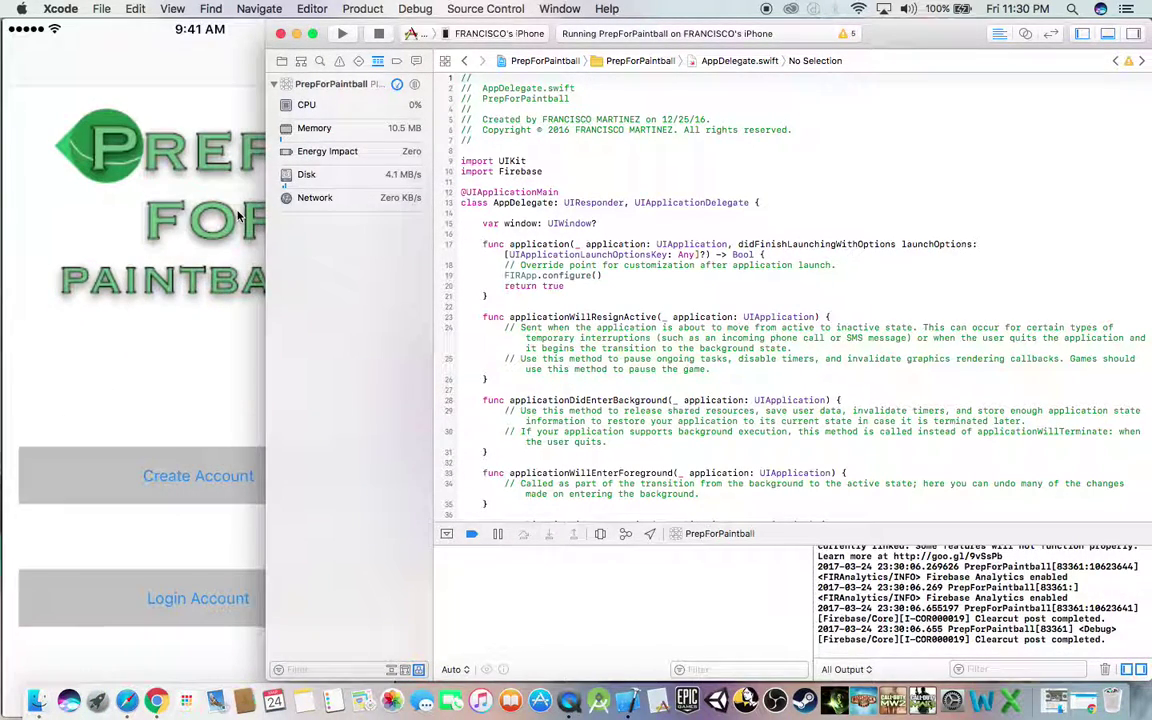
- Bring the mirrored iPhone window in QuickTime Player back to the front
{"action": "left_click", "coordinate": [88, 202]}
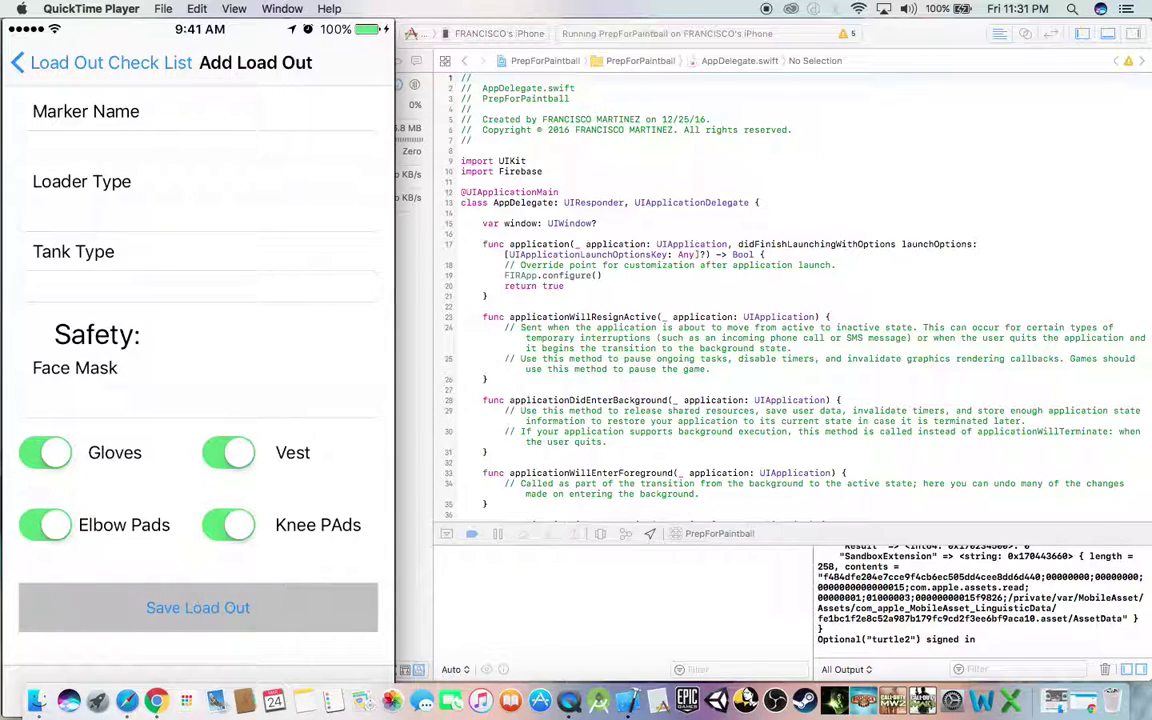
- Switch Knee Pads and Vest off, leave Elbow Pads on, and save the load-out
{"action": "left_click", "coordinate": [44, 525]}
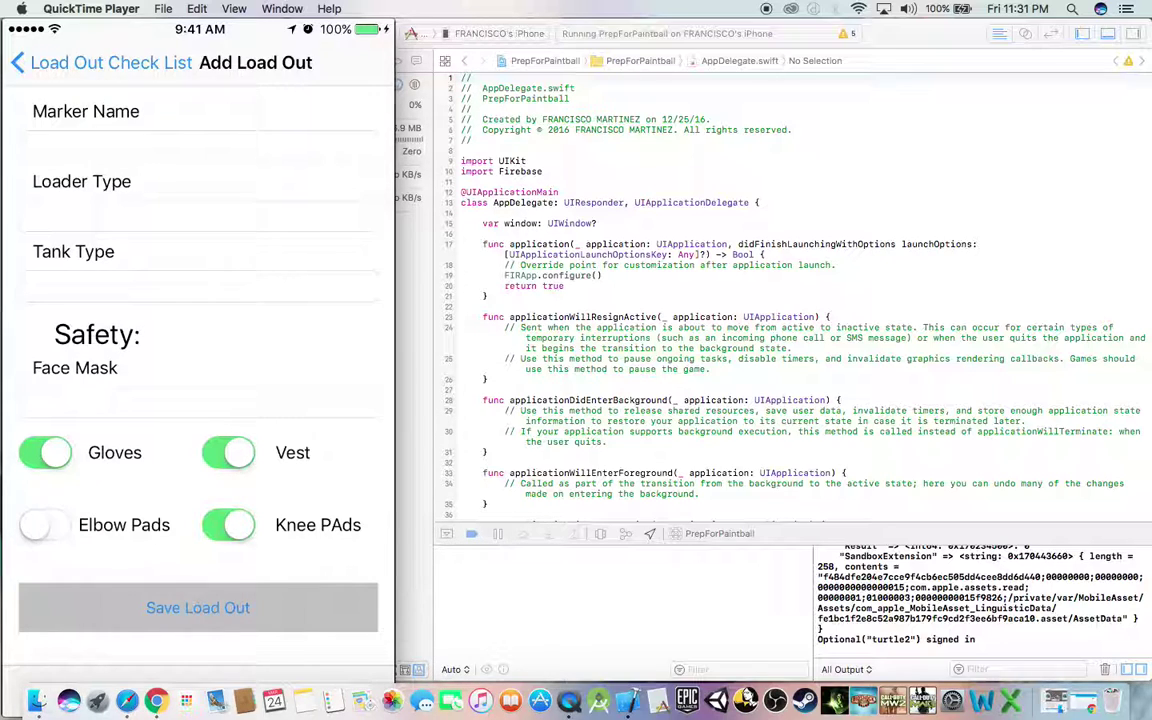
{"action": "left_click", "coordinate": [229, 525]}
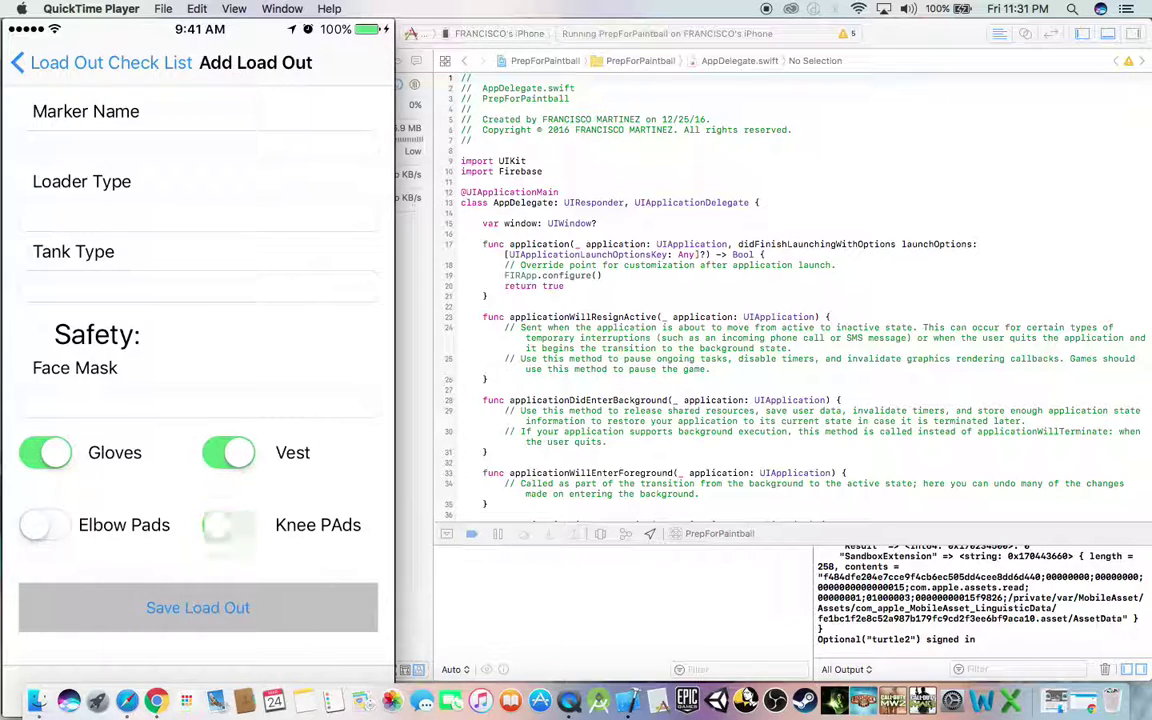
{"action": "left_click", "coordinate": [229, 452]}
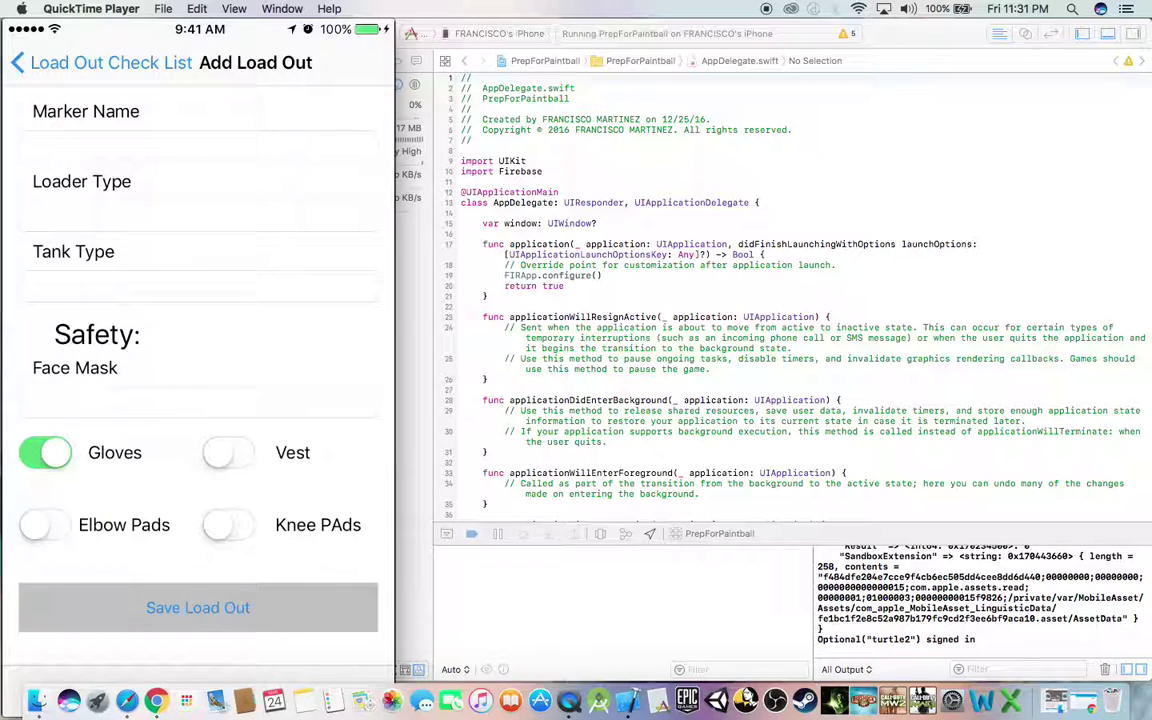
{"action": "left_click", "coordinate": [45, 525]}
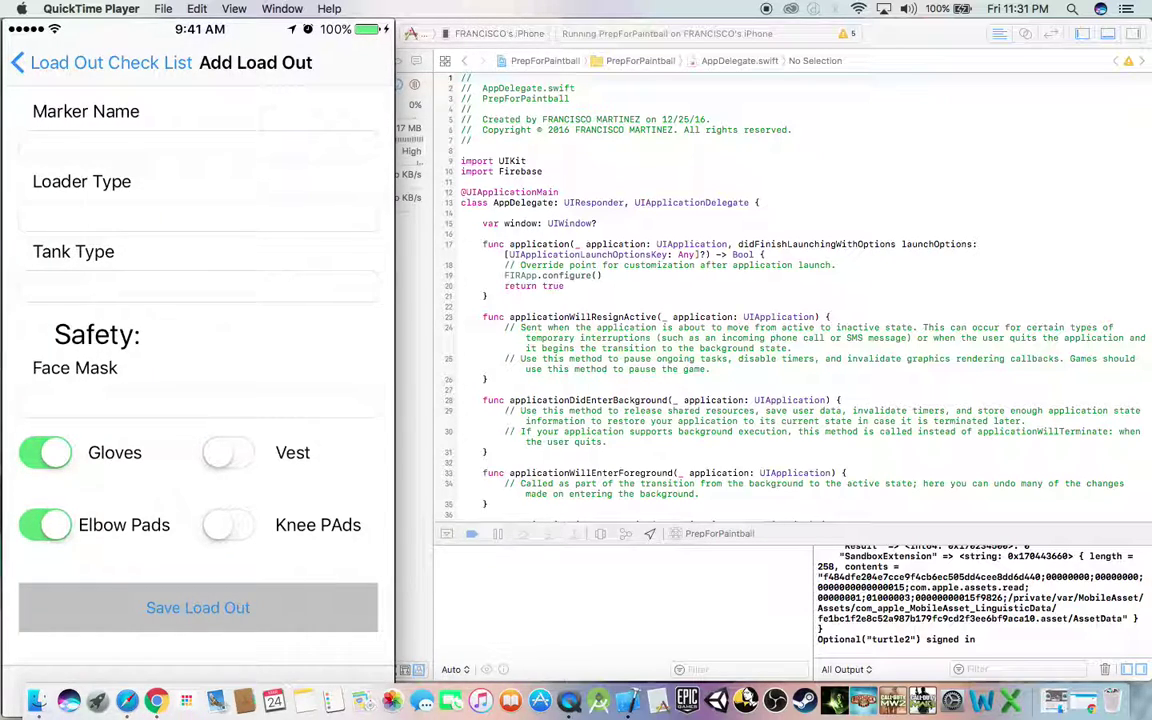
{"action": "left_click", "coordinate": [198, 607]}
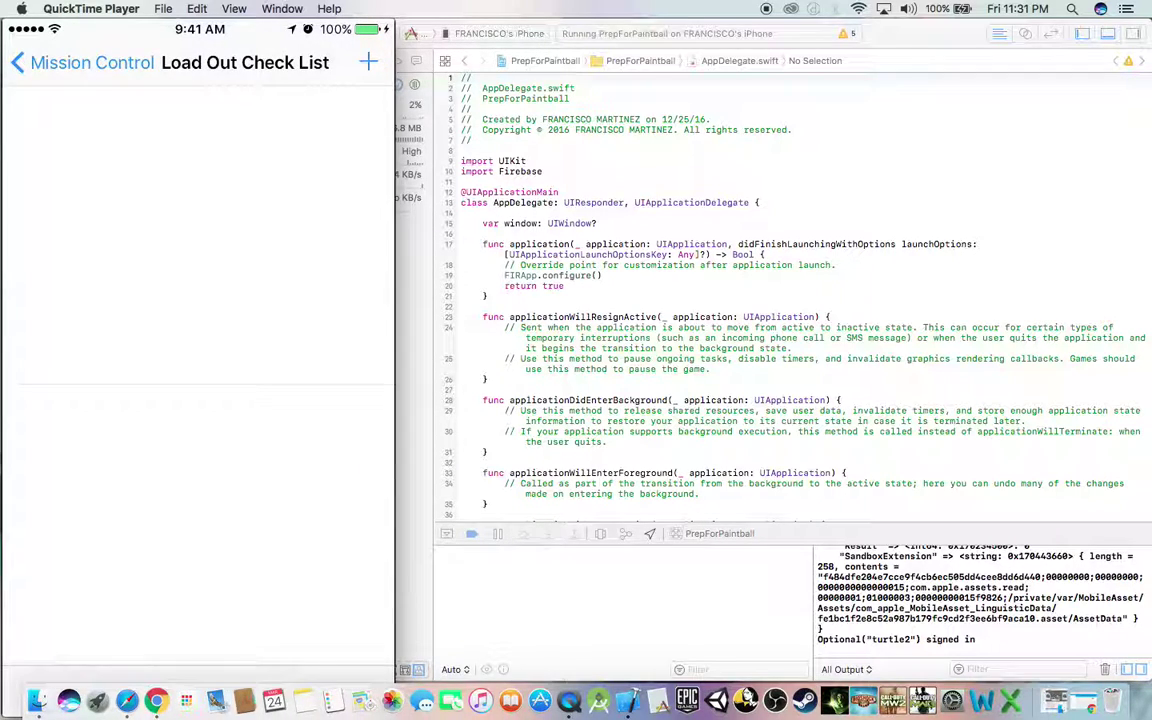
- Go back from the load-out list to the Mission Control screen
{"action": "left_click", "coordinate": [60, 62]}
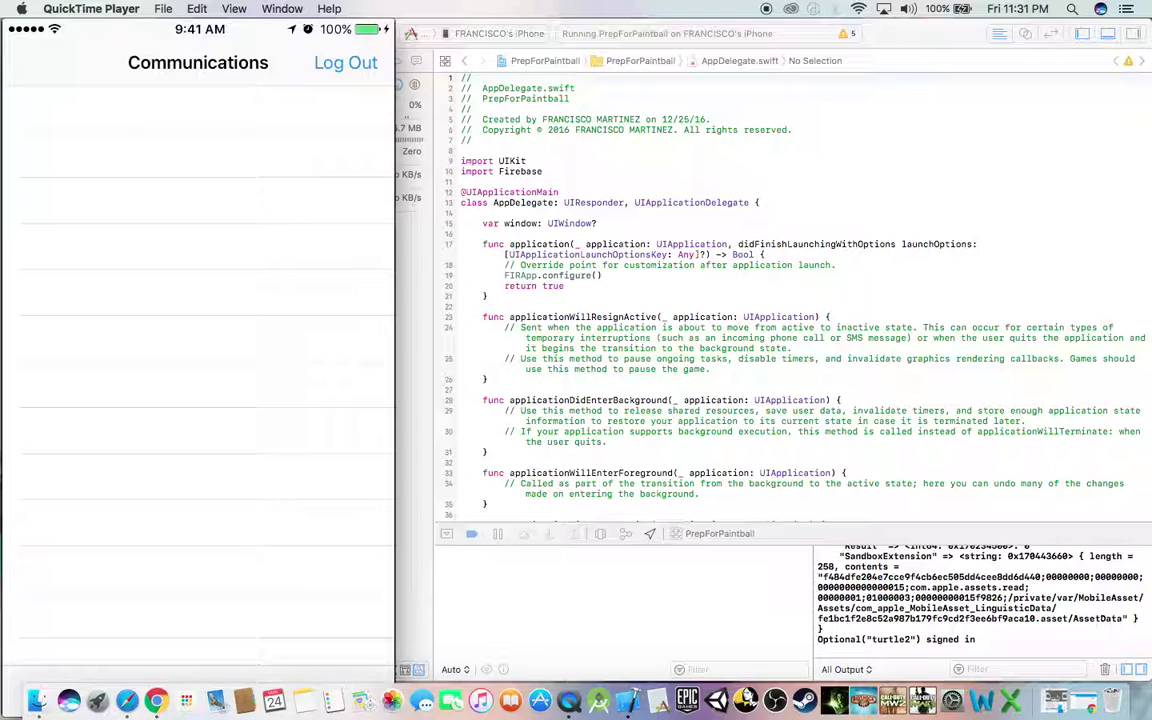
{"action": "mouse_move", "coordinate": [141, 63]}
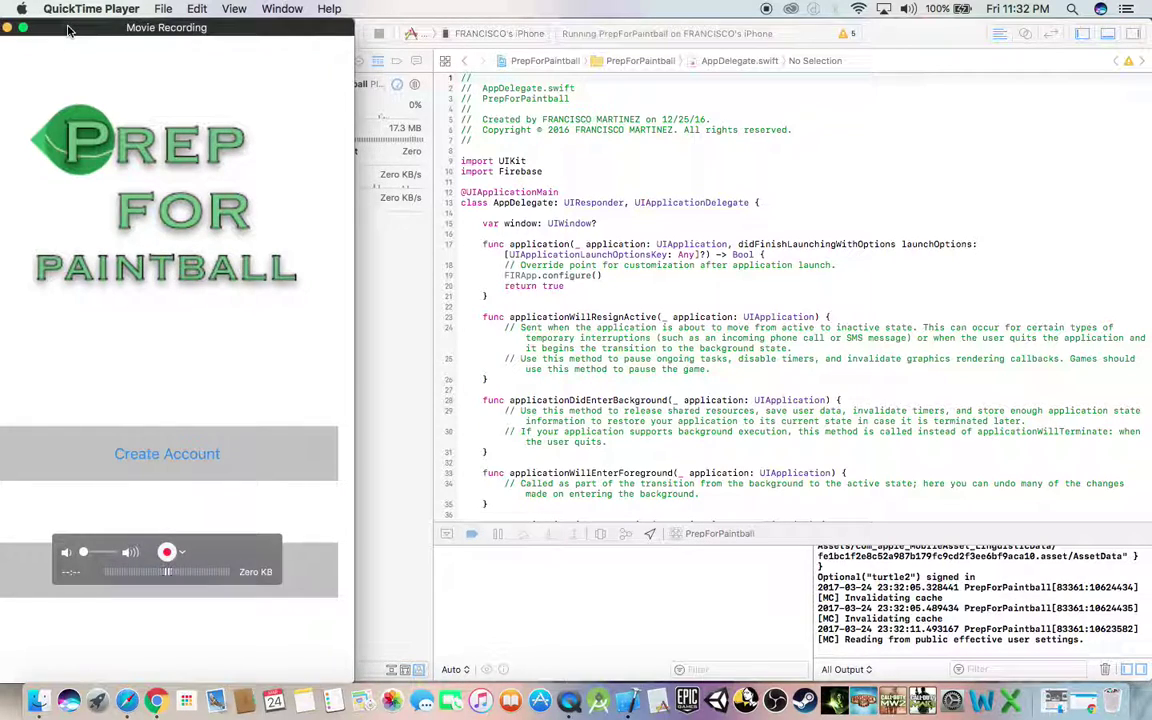
{"action": "left_click_drag", "start_coordinate": [300, 27], "coordinate": [316, 27]}
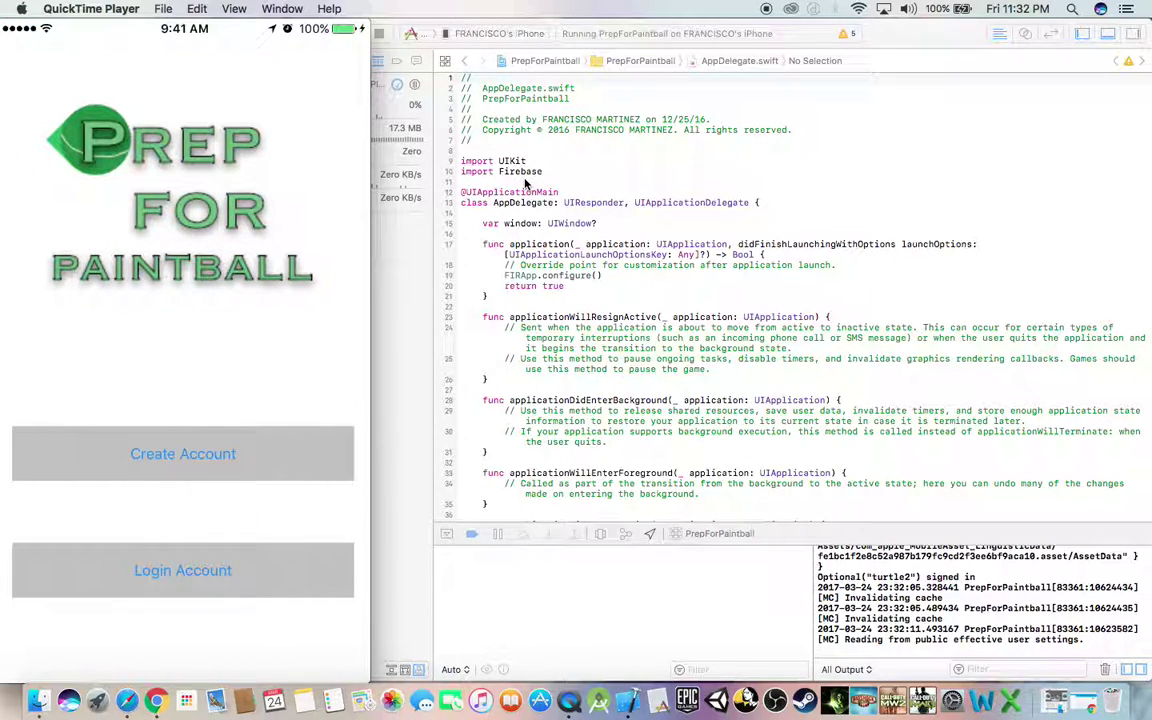